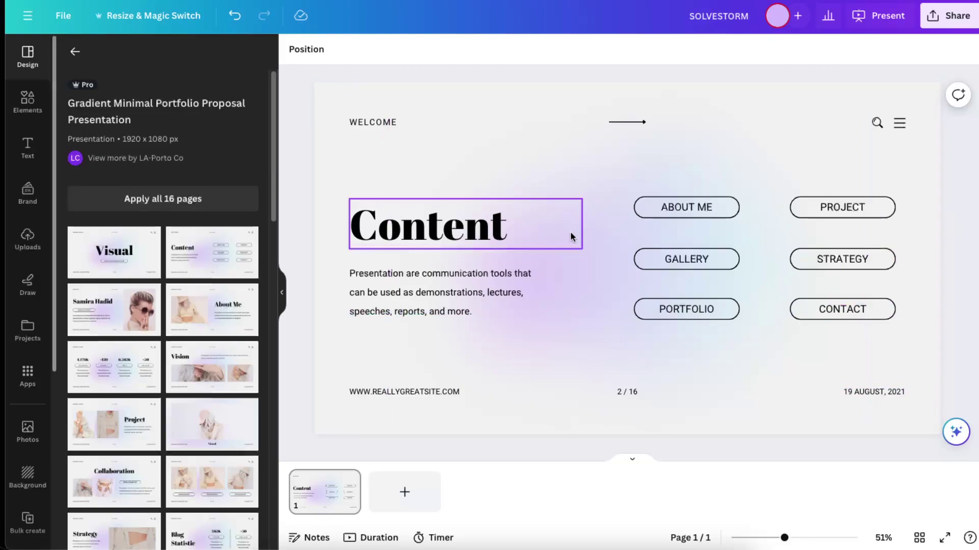
Step: Select the 'Content' heading text box on the Content slide
{"action": "left_click", "coordinate": [533, 232]}
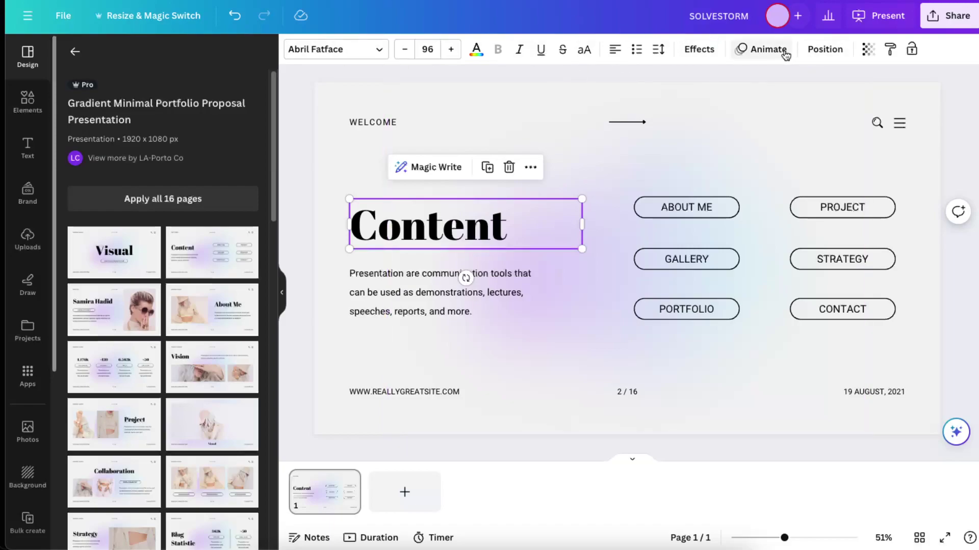
Step: Make the Content heading appear on click with Typewriter, after previewing Ascend, Shift, Block and Burst
{"action": "left_click", "coordinate": [765, 50]}
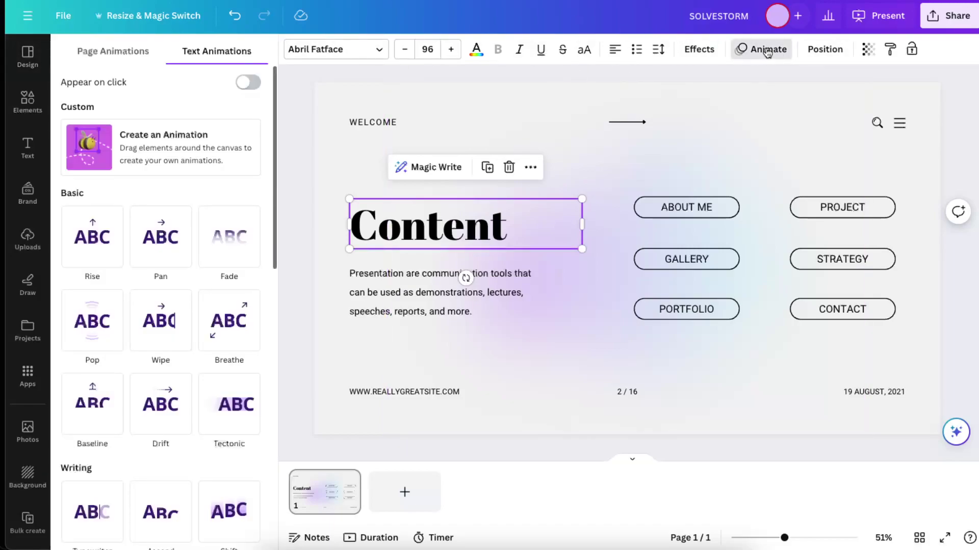
{"action": "left_click", "coordinate": [253, 84]}
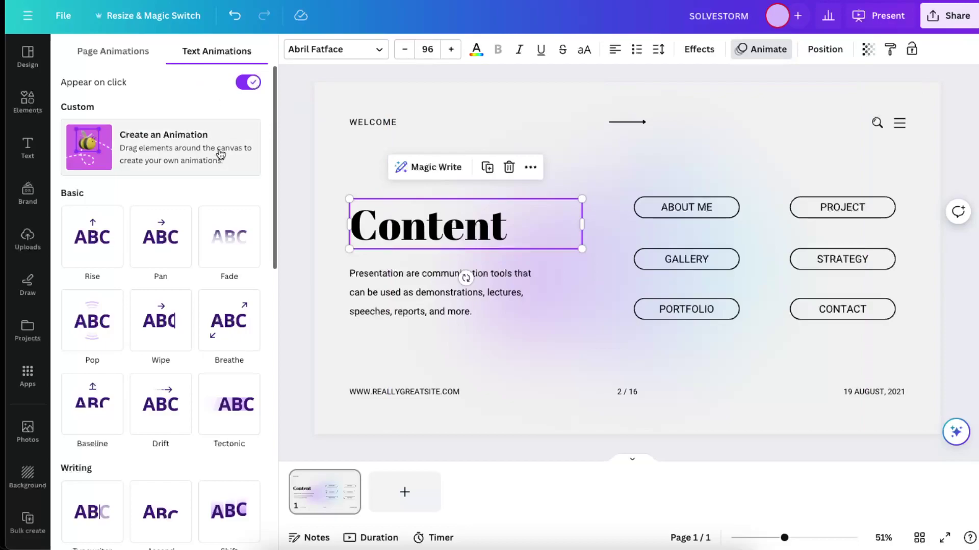
{"action": "scroll", "coordinate": [258, 189], "scroll_direction": "down", "scroll_amount": 5}
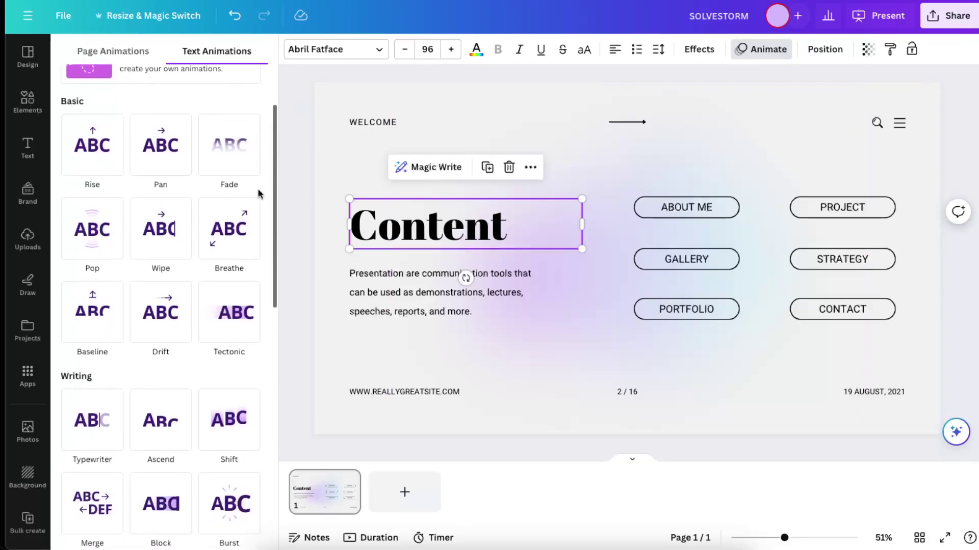
{"action": "left_click", "coordinate": [100, 350]}
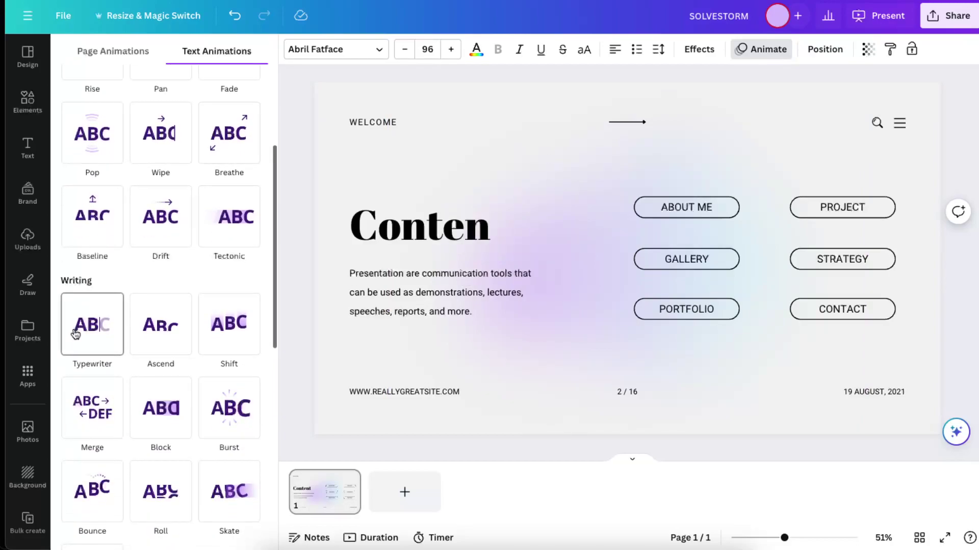
{"action": "left_click", "coordinate": [160, 325]}
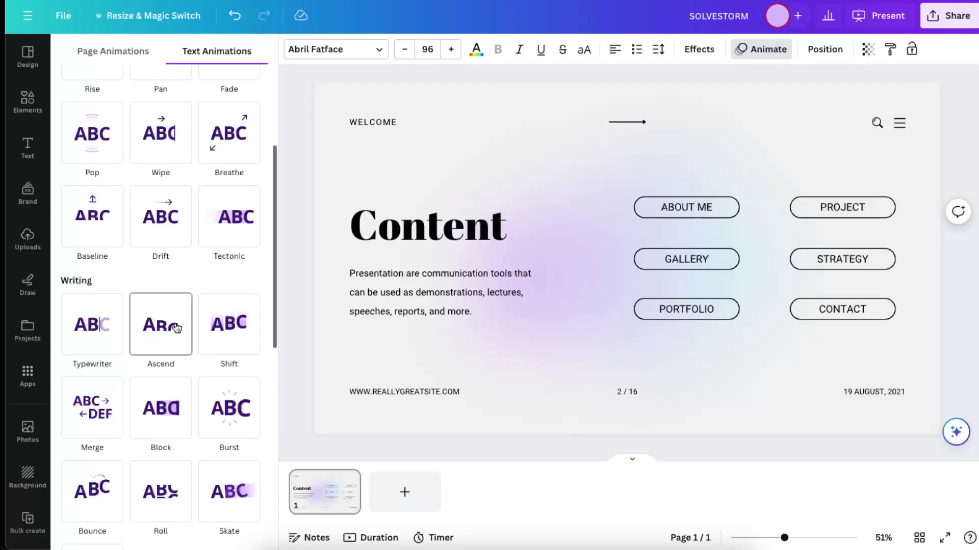
{"action": "left_click", "coordinate": [232, 326]}
{"action": "left_click", "coordinate": [162, 408]}
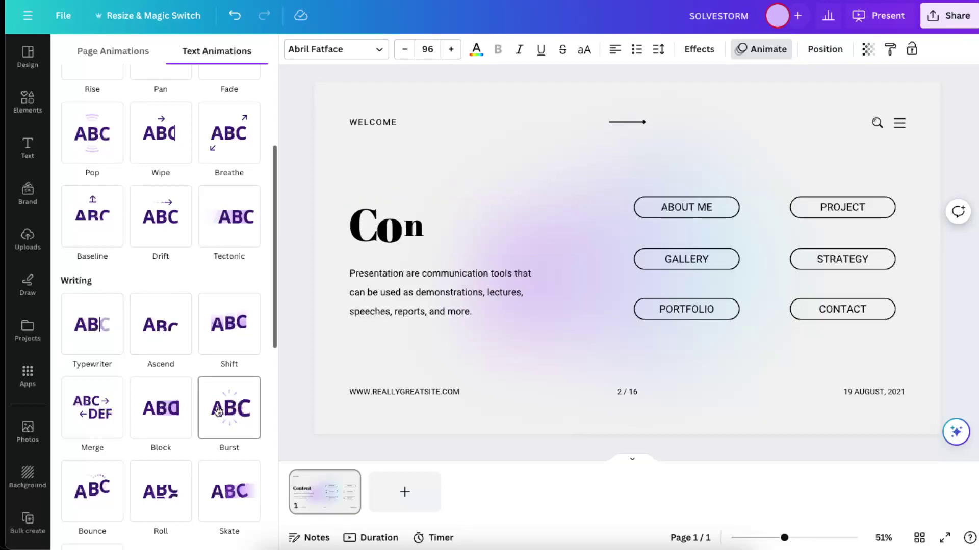
{"action": "left_click", "coordinate": [219, 412]}
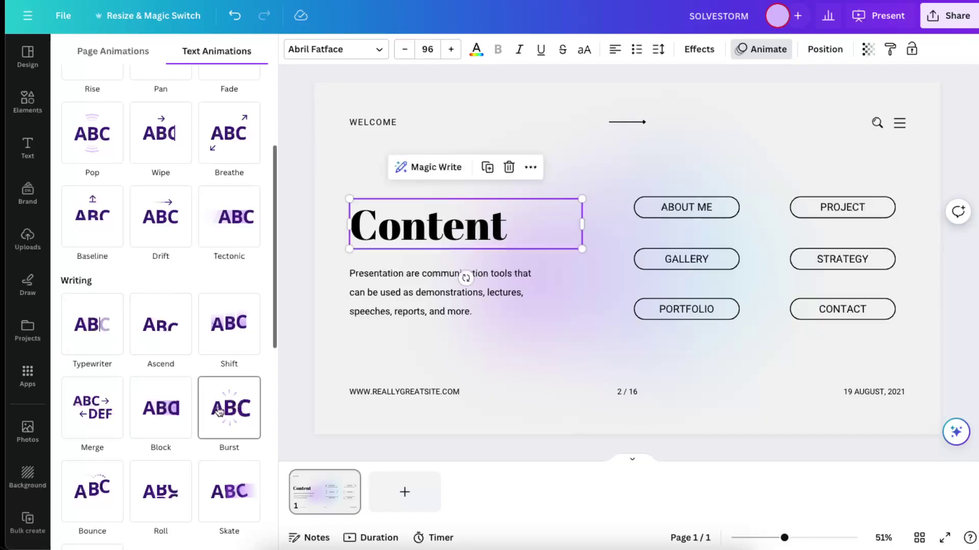
{"action": "left_click", "coordinate": [82, 329]}
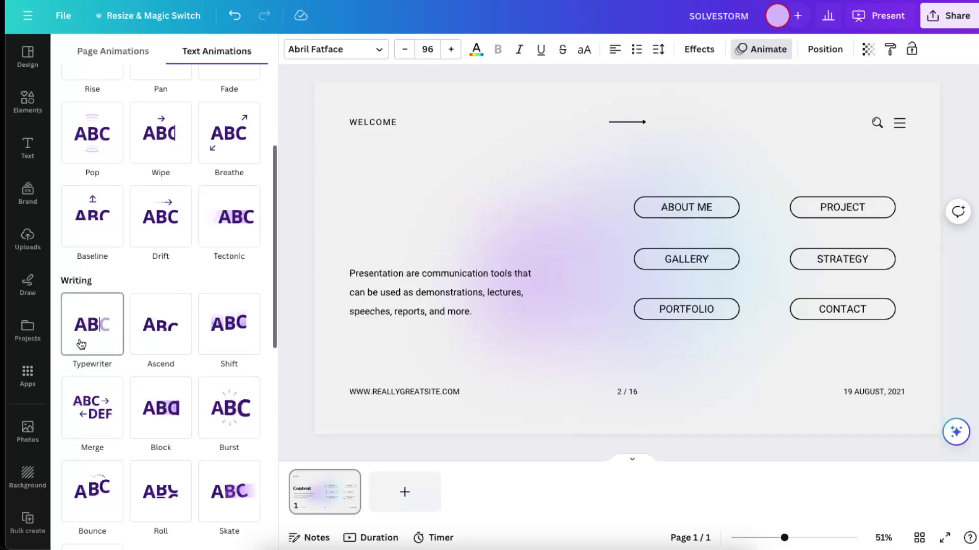
Step: Set the heading's Typewriter animation to On enter, slow its speed, and keep Character writing style
{"action": "left_click", "coordinate": [80, 341]}
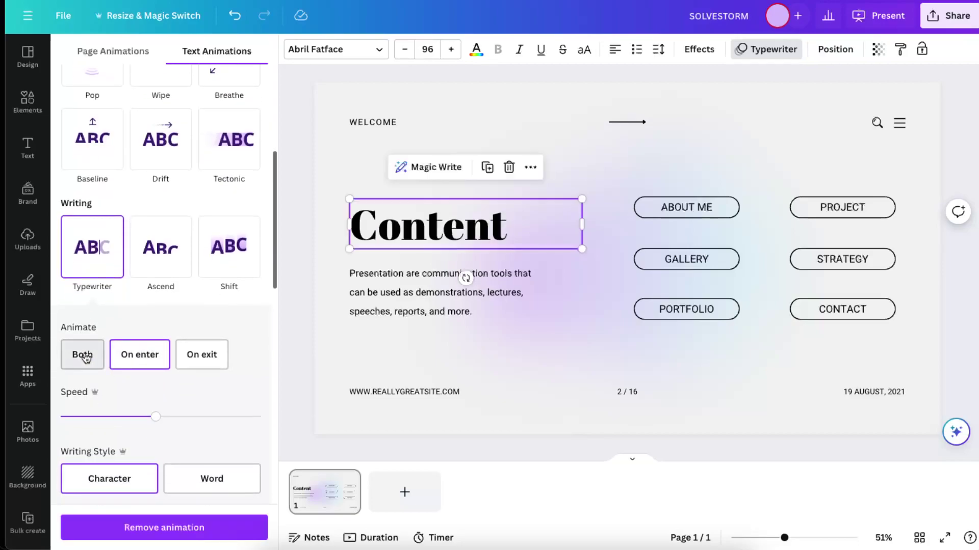
{"action": "left_click", "coordinate": [89, 356]}
{"action": "left_click", "coordinate": [209, 357]}
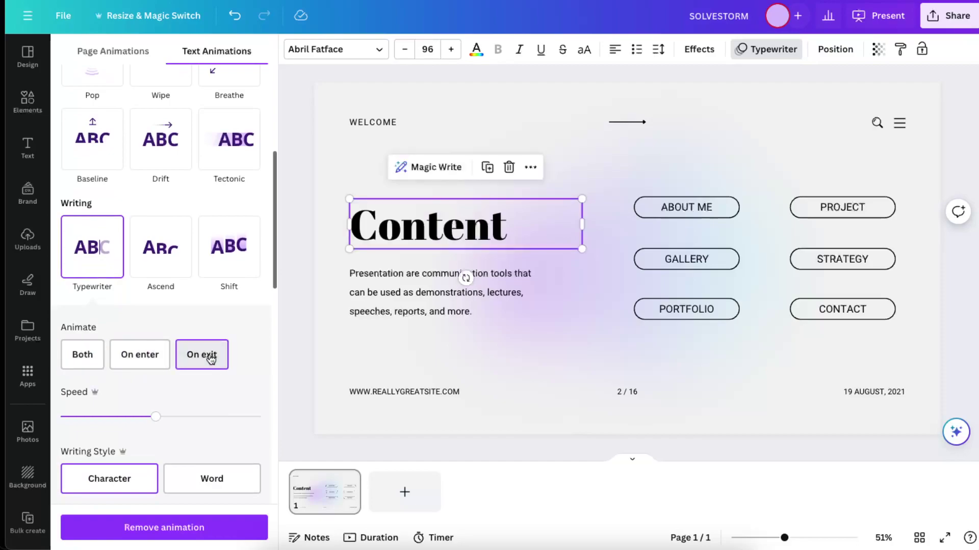
{"action": "left_click", "coordinate": [135, 356]}
{"action": "left_click", "coordinate": [89, 357]}
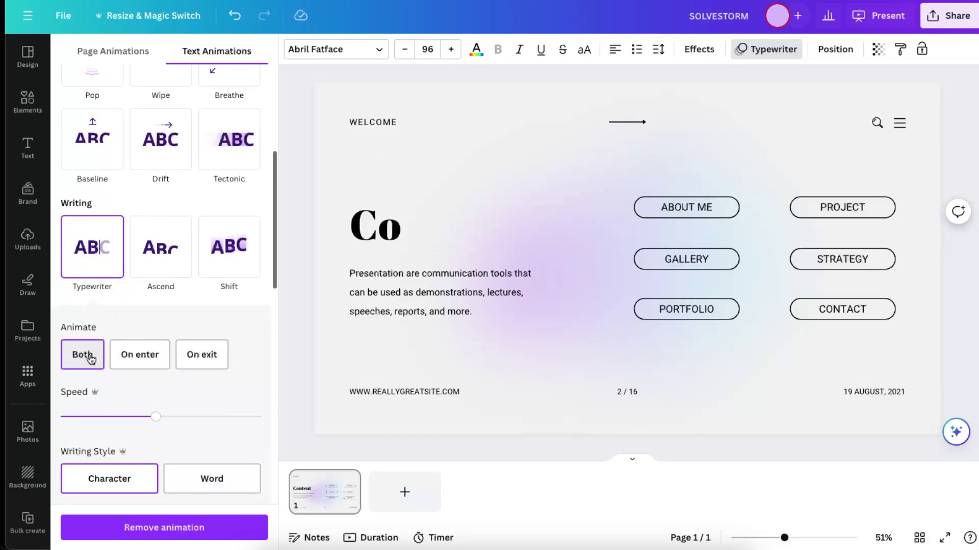
{"action": "left_click", "coordinate": [139, 359]}
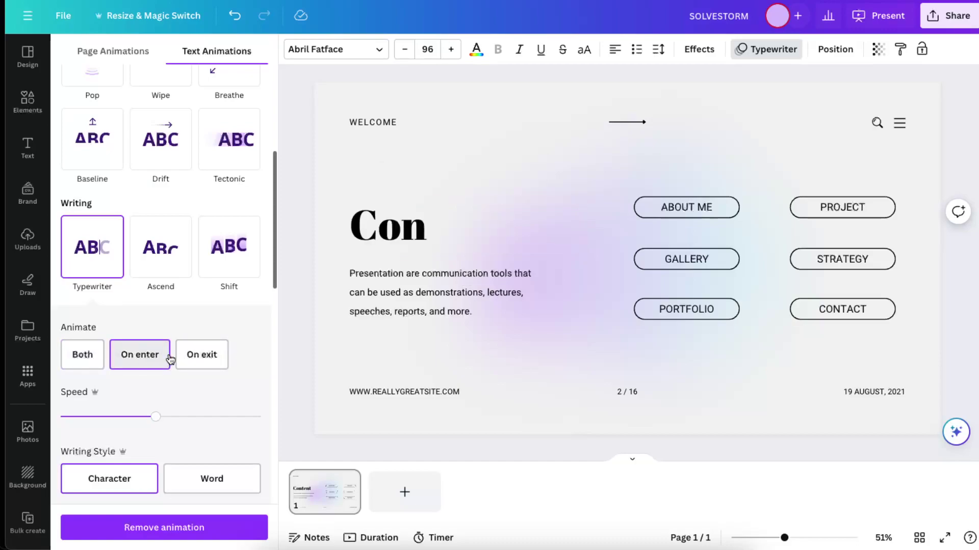
{"action": "mouse_move", "coordinate": [153, 416]}
{"action": "left_mouse_down"}
{"action": "mouse_move", "coordinate": [219, 417]}
{"action": "mouse_move", "coordinate": [145, 417]}
{"action": "left_mouse_up"}
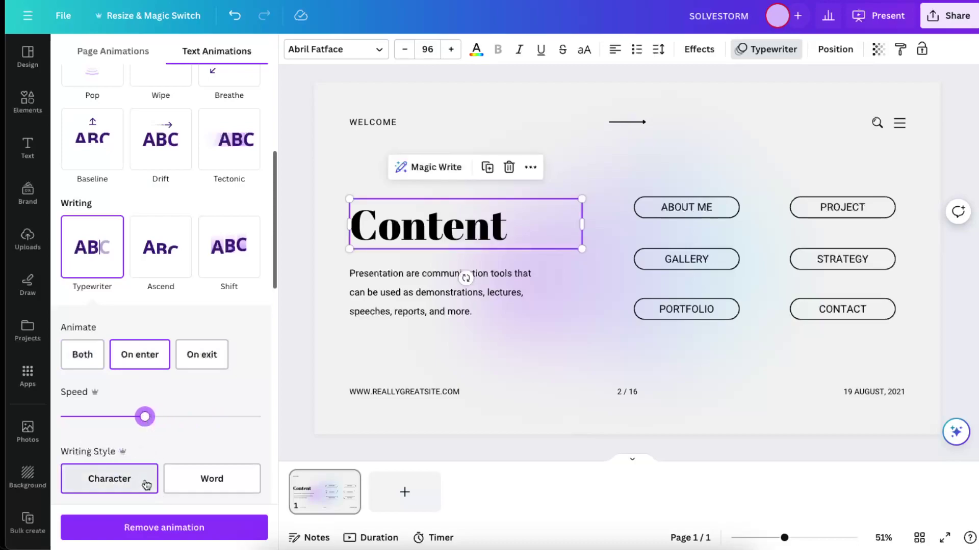
{"action": "left_click", "coordinate": [203, 482]}
{"action": "left_click", "coordinate": [125, 480]}
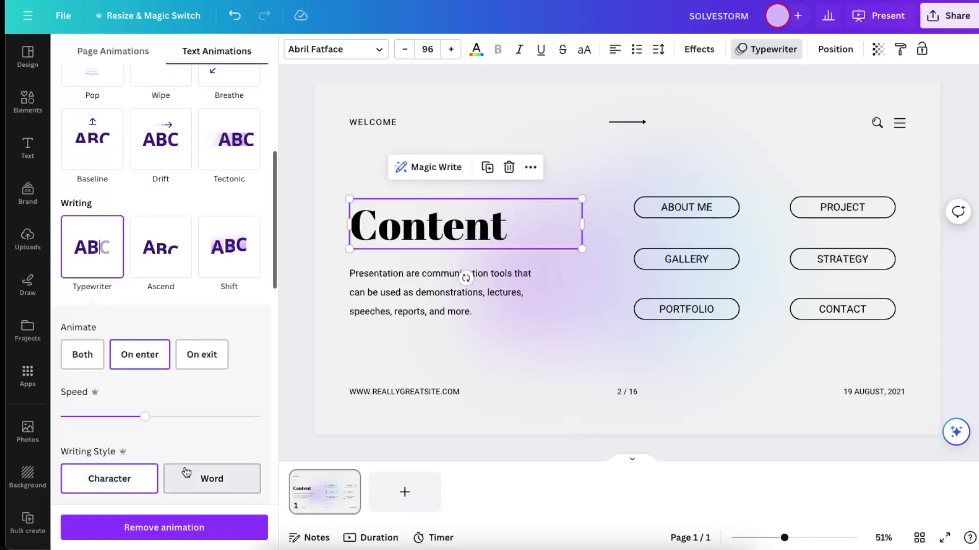
{"action": "left_click", "coordinate": [304, 377]}
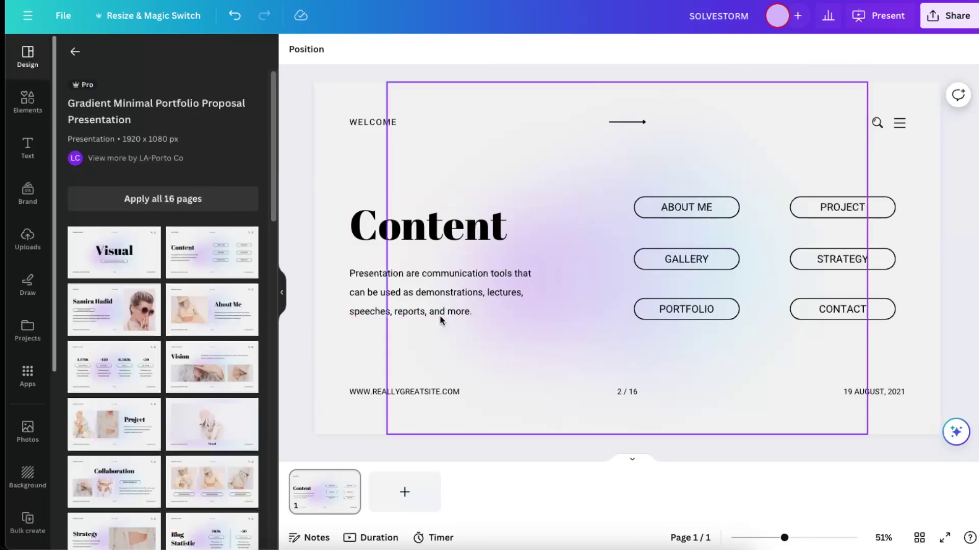
Step: Add a blank page 2 after the Content slide, then reselect the Content heading on page 1
{"action": "left_click", "coordinate": [444, 232]}
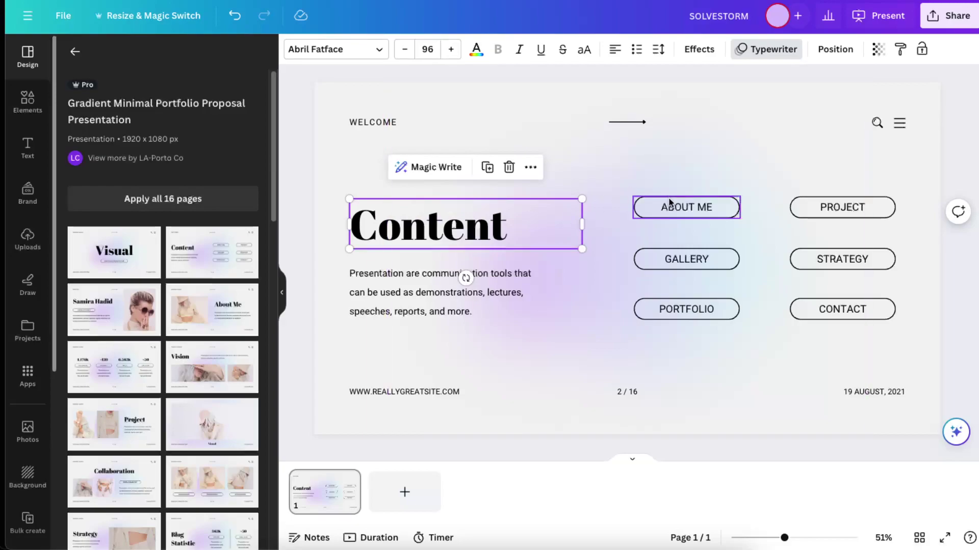
{"action": "left_click", "coordinate": [683, 208]}
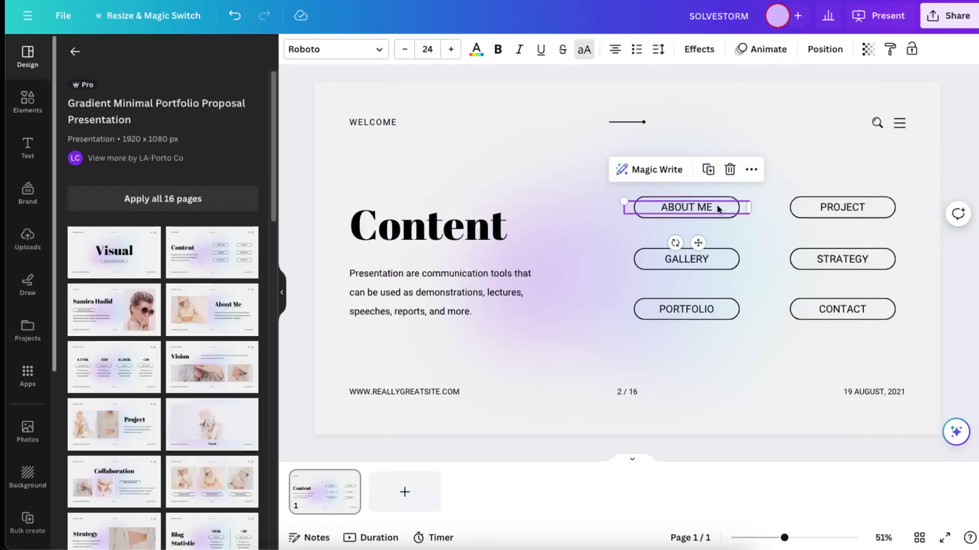
{"action": "left_click", "coordinate": [555, 352]}
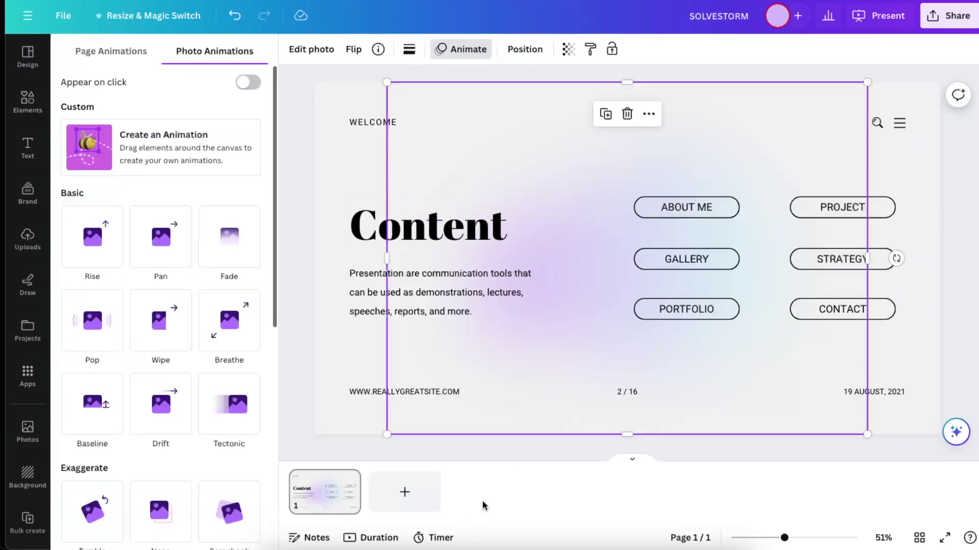
{"action": "left_click", "coordinate": [390, 499]}
{"action": "left_click", "coordinate": [323, 497]}
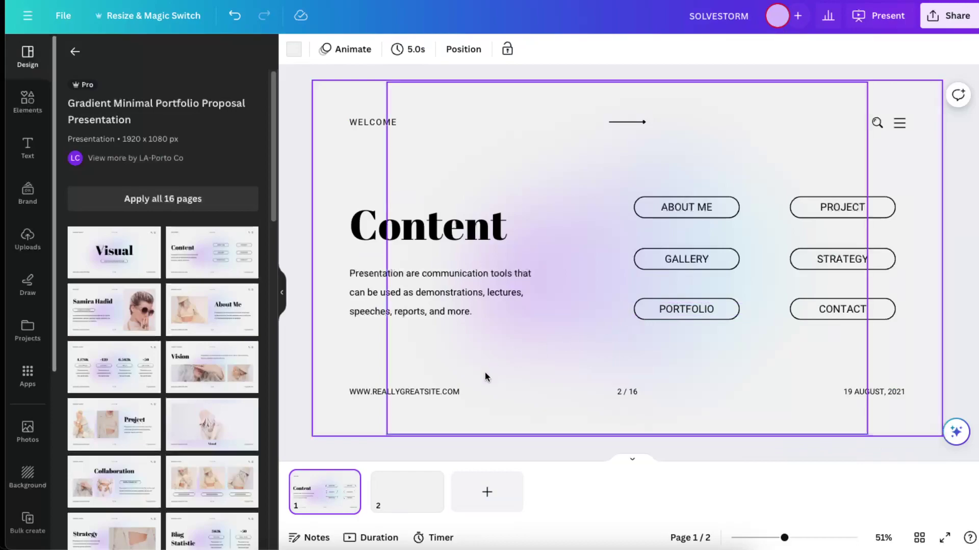
{"action": "left_click", "coordinate": [406, 227]}
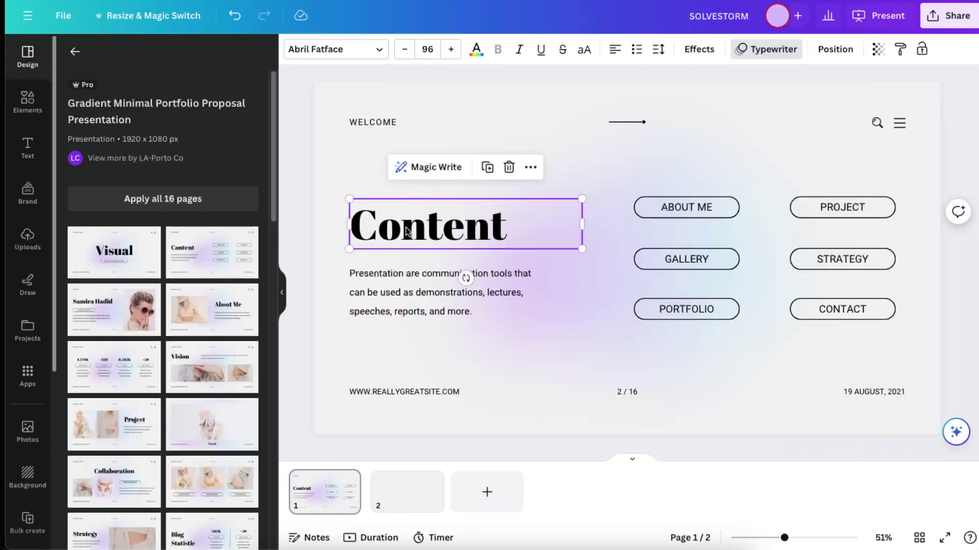
Step: Paste a copy of the Content heading onto page 2 and remove its animation
{"action": "left_click", "coordinate": [412, 498]}
{"action": "key", "text": "ctrl+v"}
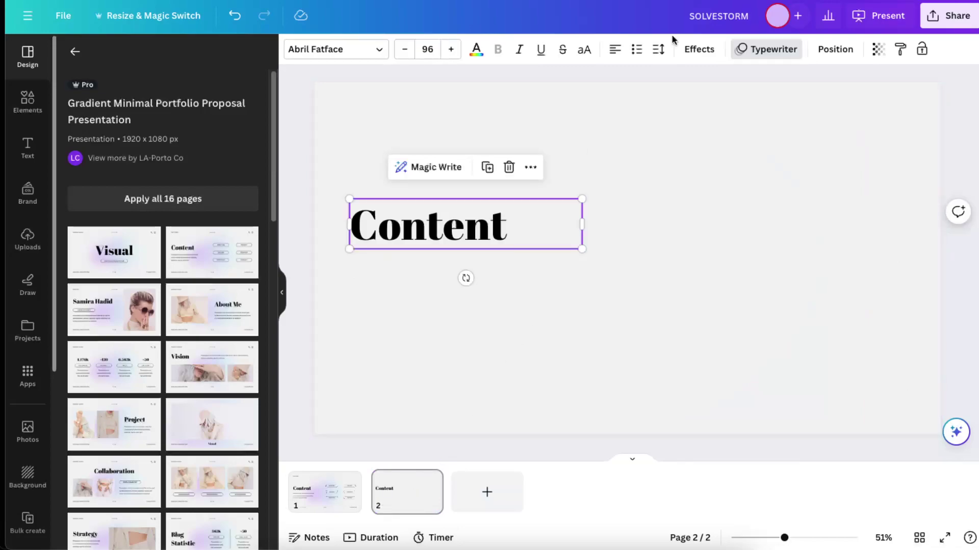
{"action": "left_click", "coordinate": [766, 49]}
{"action": "left_click", "coordinate": [143, 528]}
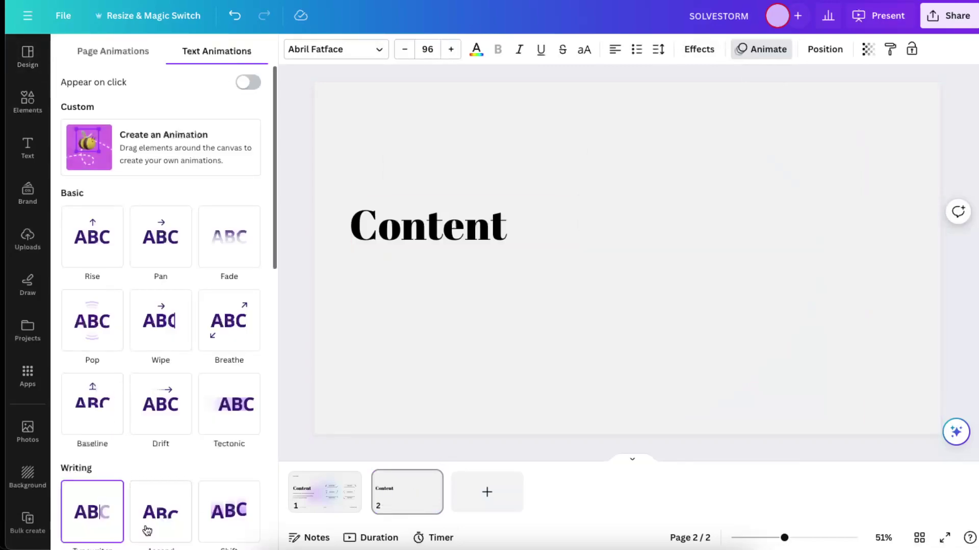
{"action": "left_click", "coordinate": [560, 321]}
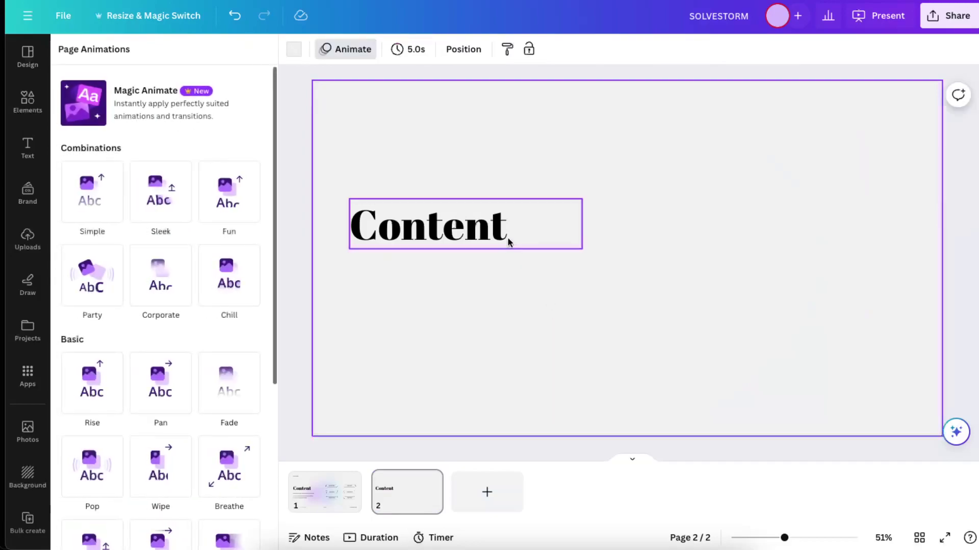
{"action": "left_click", "coordinate": [309, 502]}
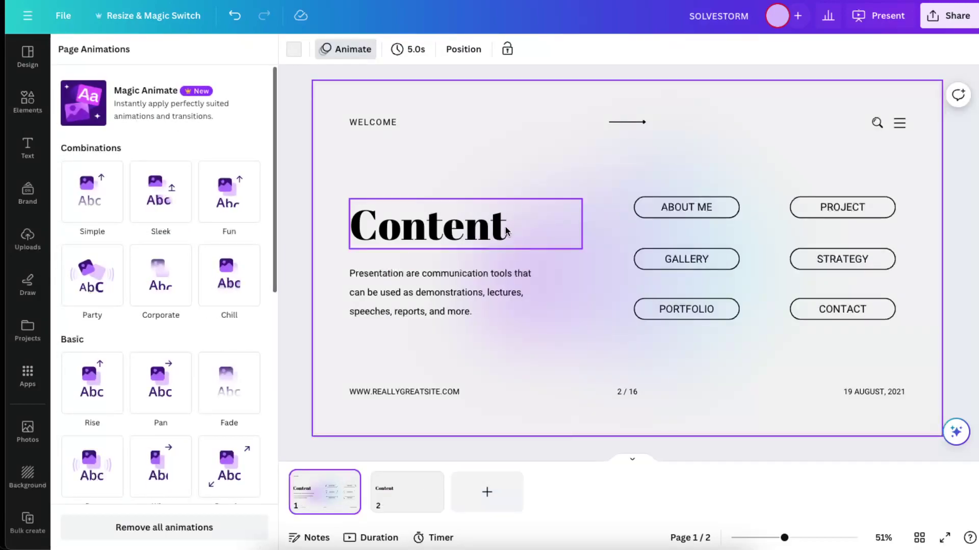
Step: Copy the Typewriter-animated ABOUT ME button from page 1 onto page 2
{"action": "left_click", "coordinate": [666, 210]}
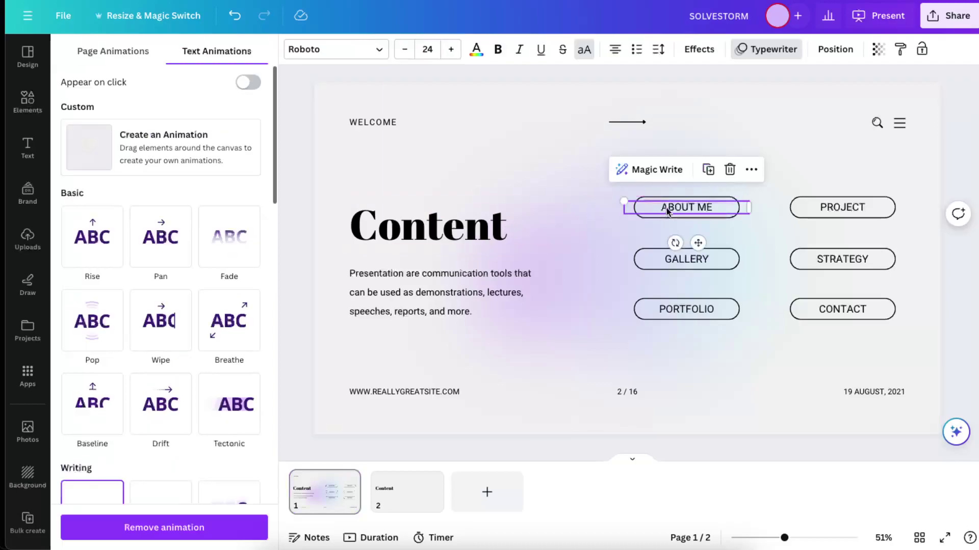
{"action": "left_click", "coordinate": [654, 190]}
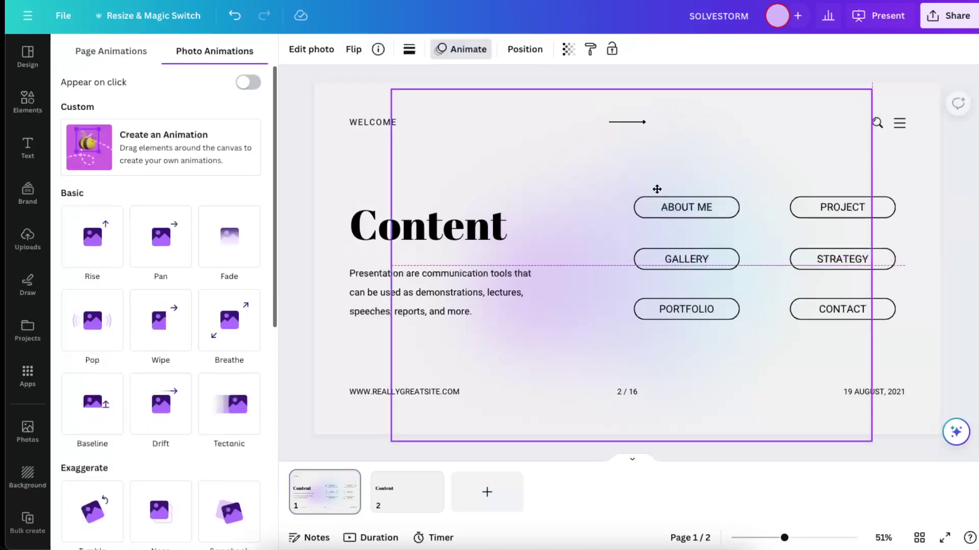
{"action": "left_click", "coordinate": [675, 205]}
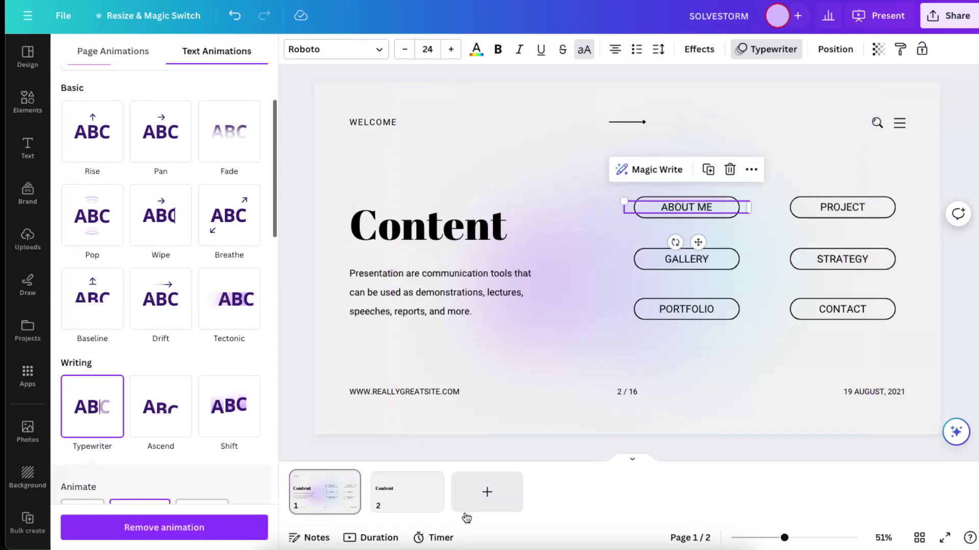
{"action": "left_click", "coordinate": [415, 497]}
{"action": "key", "text": "ctrl+v"}
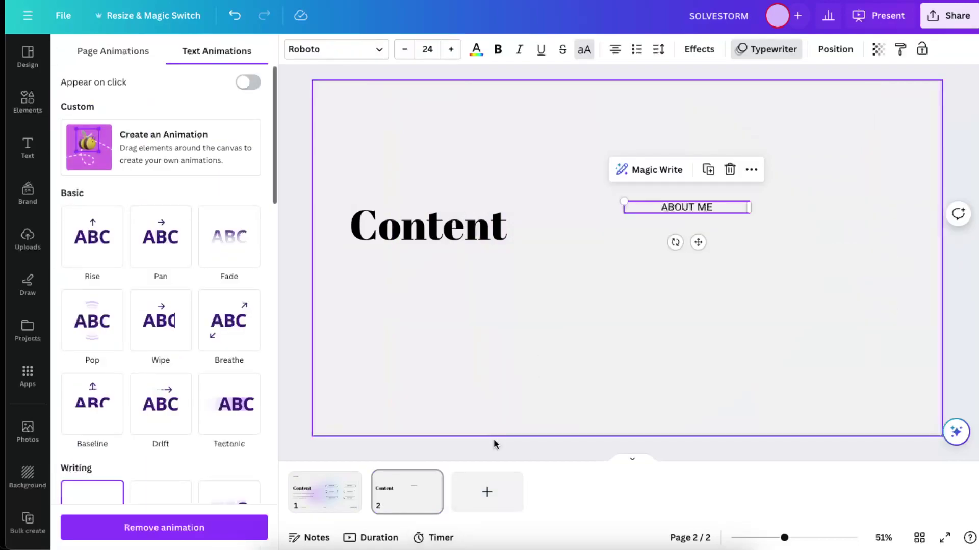
{"action": "left_click", "coordinate": [336, 492]}
{"action": "left_click", "coordinate": [704, 214]}
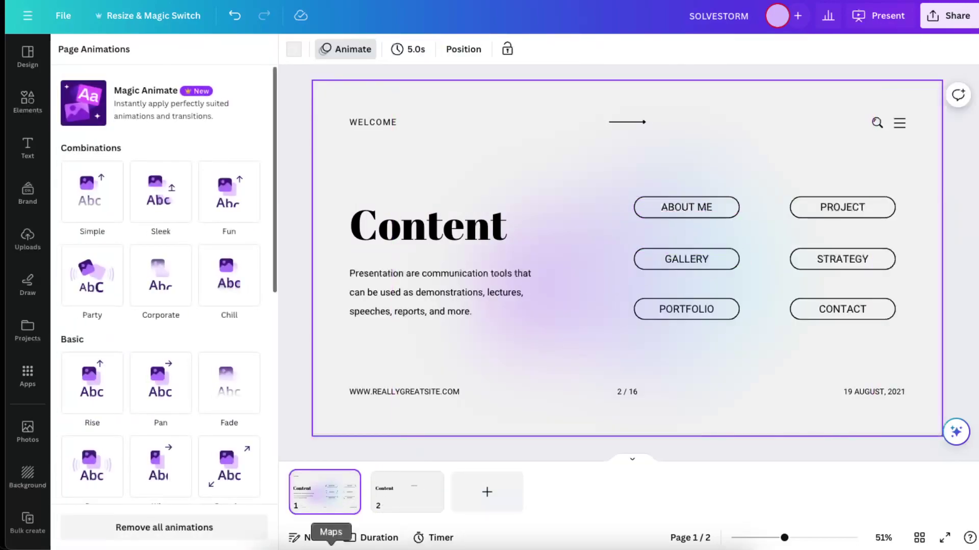
{"action": "left_click", "coordinate": [400, 513]}
{"action": "left_click", "coordinate": [692, 207]}
{"action": "left_click", "coordinate": [692, 207]}
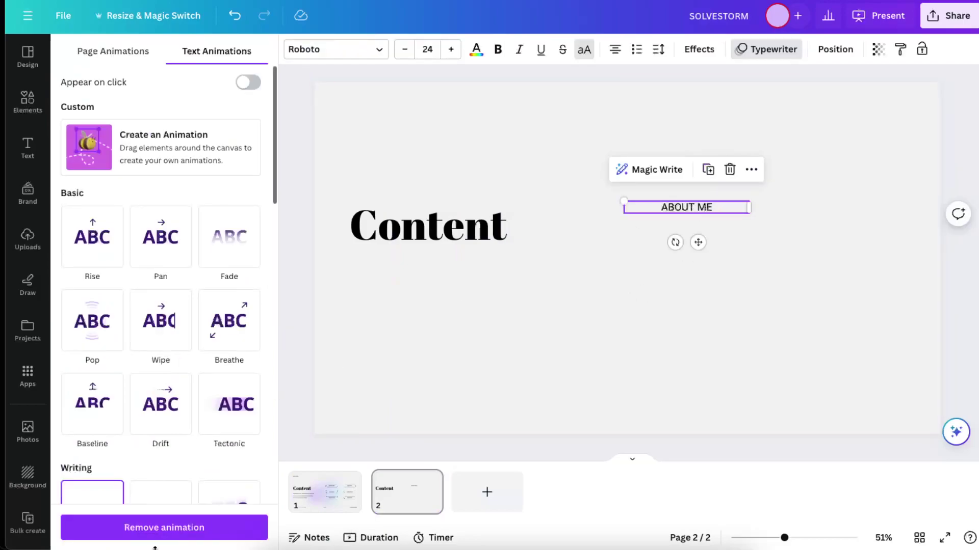
{"action": "scroll", "coordinate": [128, 423], "scroll_direction": "down", "scroll_amount": 2}
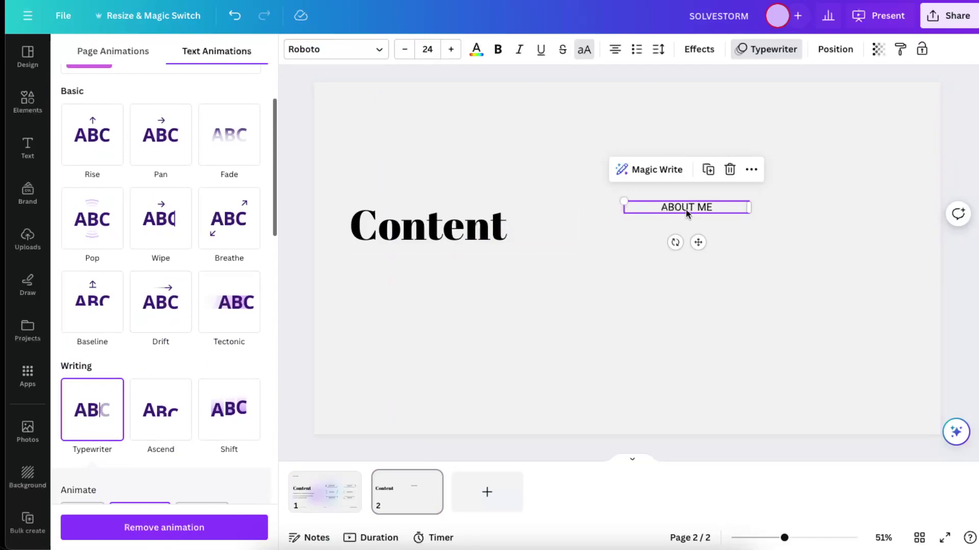
{"action": "left_click", "coordinate": [324, 497]}
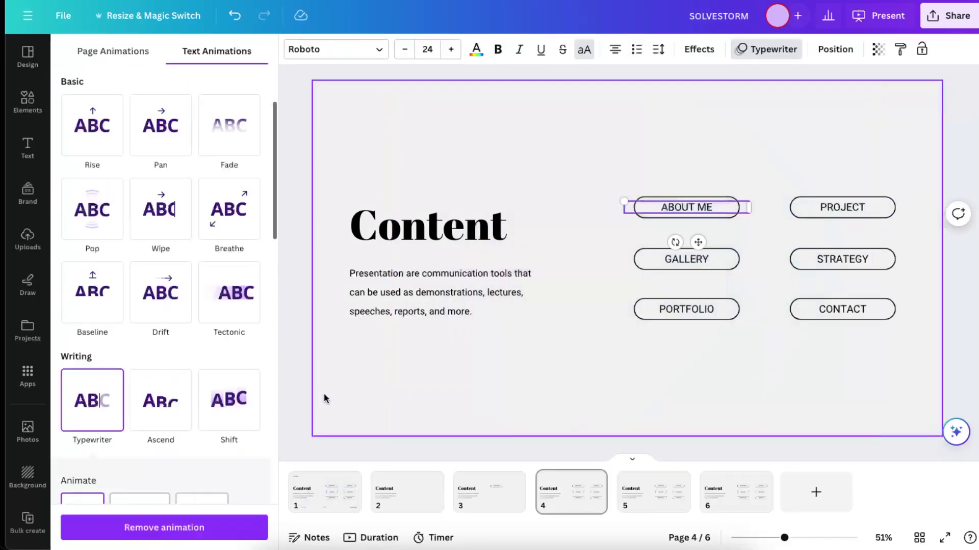
Step: On page 4, move Typewriter from ABOUT ME to PROJECT and delete GALLERY, STRATEGY, PORTFOLIO and CONTACT
{"action": "left_click", "coordinate": [147, 529]}
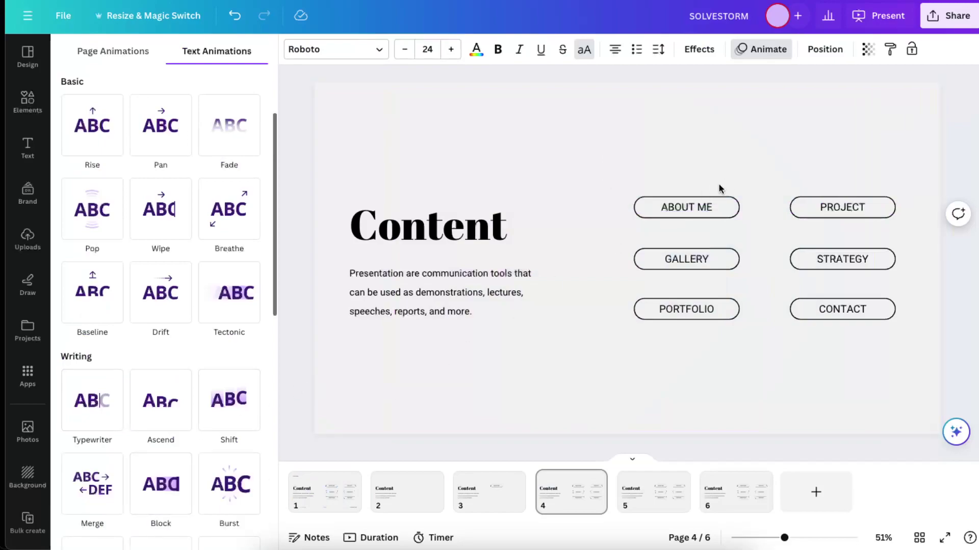
{"action": "left_click", "coordinate": [861, 206]}
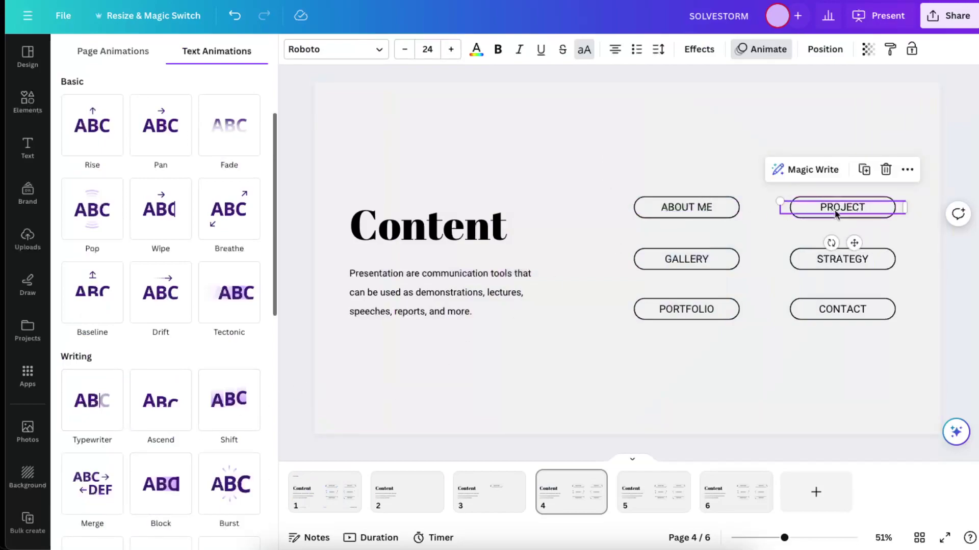
{"action": "left_click", "coordinate": [94, 405]}
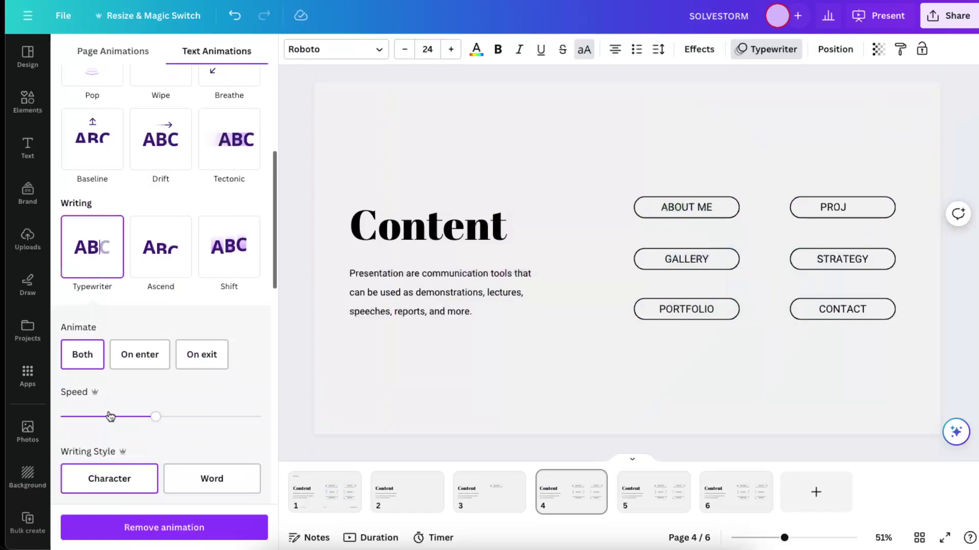
{"action": "left_click", "coordinate": [839, 398]}
{"action": "left_click_drag", "start_coordinate": [858, 372], "coordinate": [684, 256]}
{"action": "key", "text": "Delete"}
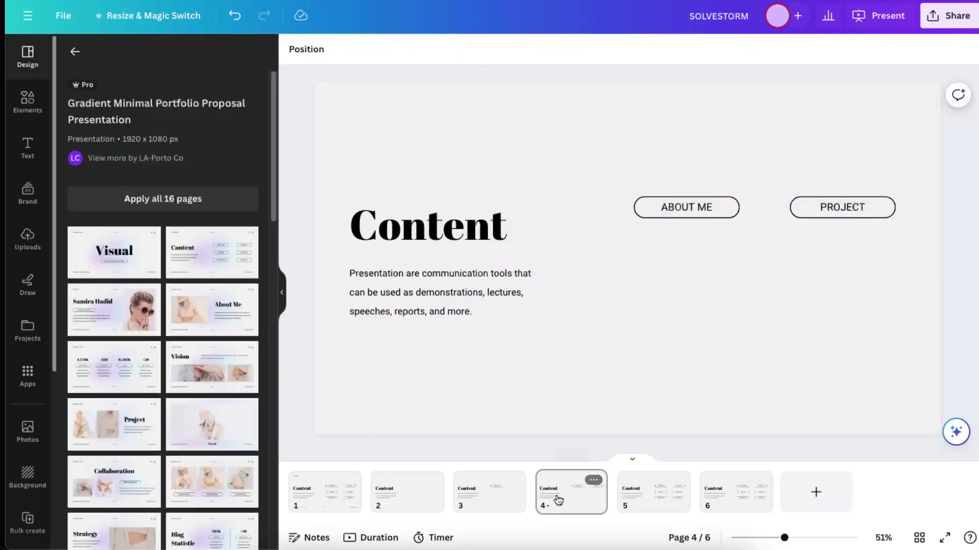
Step: Check the animation settings of the ABOUT ME button on page 3
{"action": "left_click", "coordinate": [503, 491]}
{"action": "left_click", "coordinate": [683, 208]}
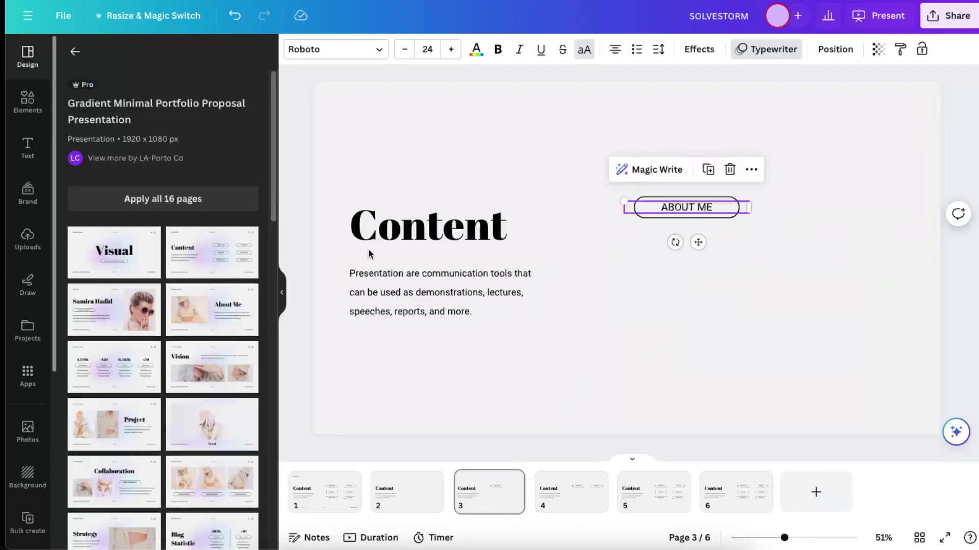
{"action": "left_click", "coordinate": [764, 50]}
{"action": "left_click", "coordinate": [355, 427]}
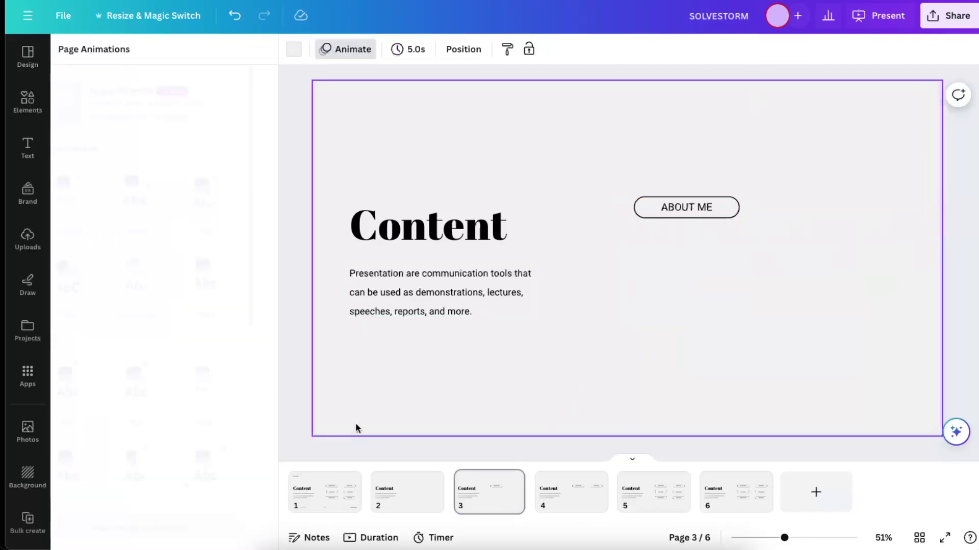
Step: On page 5, give GALLERY the Typewriter animation and remove ABOUT ME's animation
{"action": "left_click", "coordinate": [553, 494]}
{"action": "left_click", "coordinate": [326, 493]}
{"action": "left_click", "coordinate": [673, 496]}
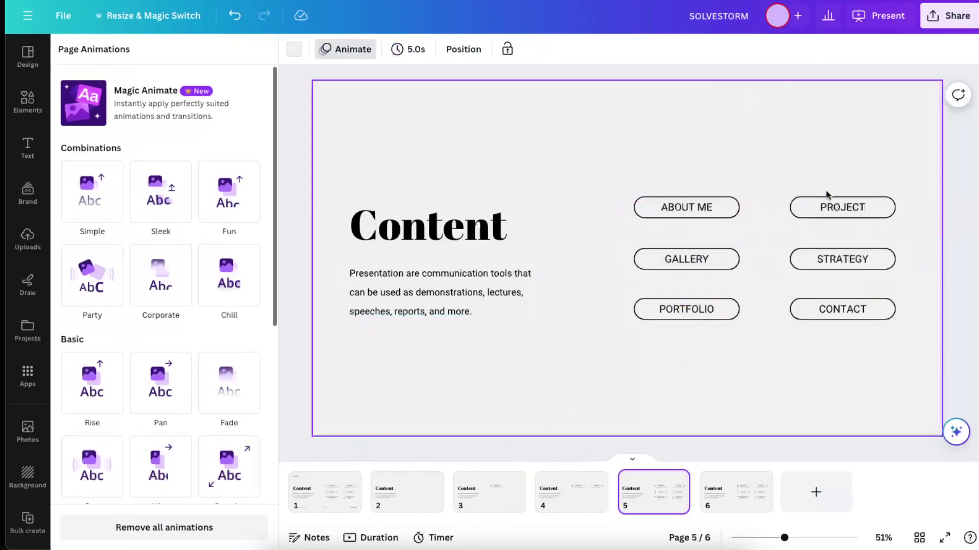
{"action": "left_click", "coordinate": [561, 512]}
{"action": "left_click", "coordinate": [663, 501]}
{"action": "left_click", "coordinate": [706, 260]}
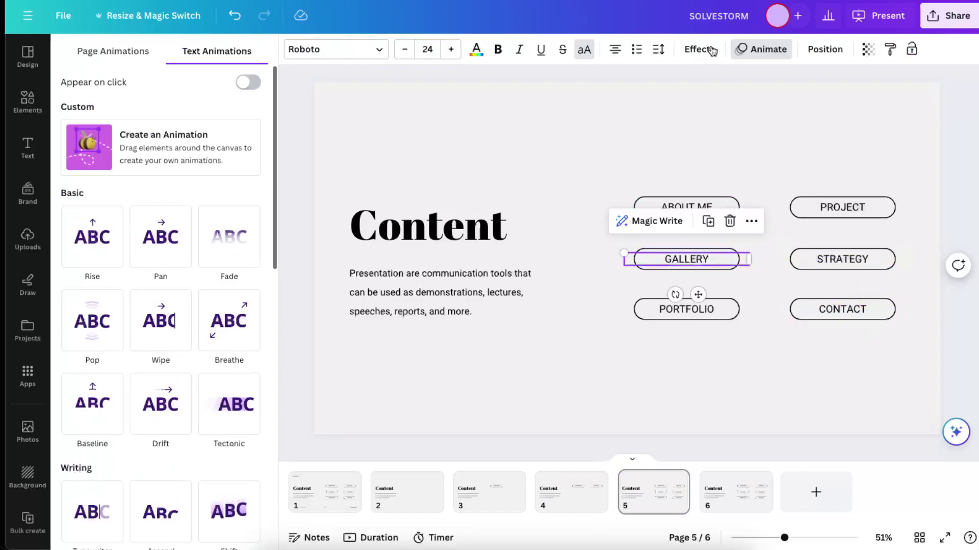
{"action": "left_click", "coordinate": [92, 511]}
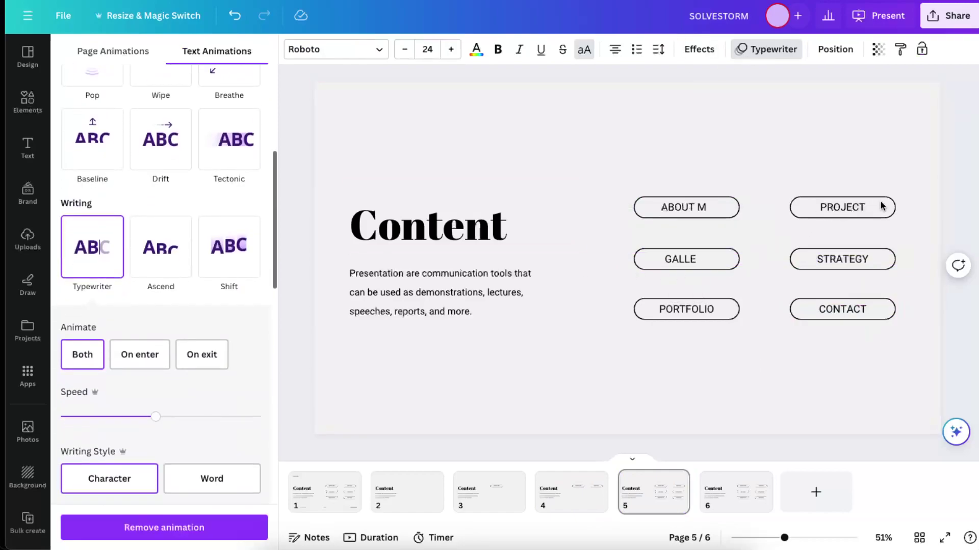
{"action": "left_click", "coordinate": [710, 209]}
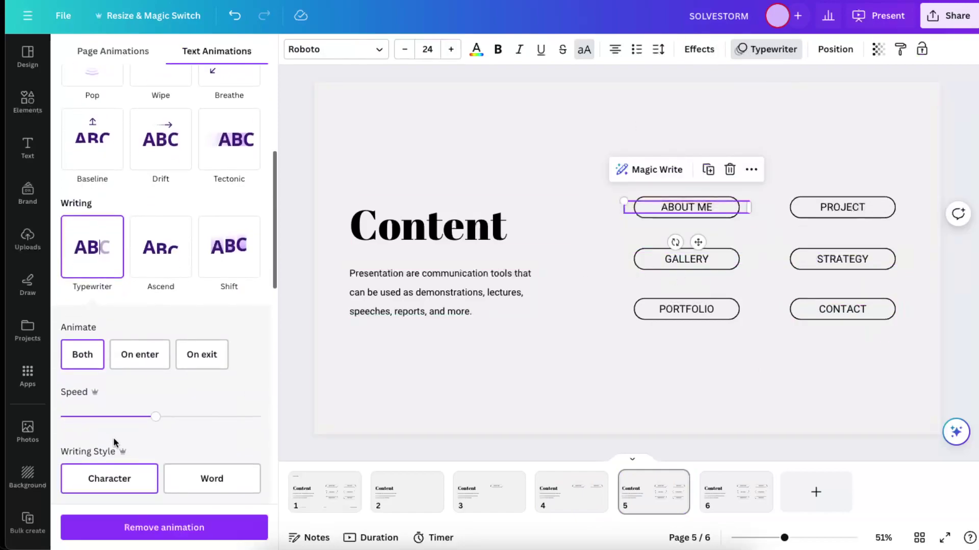
{"action": "left_click", "coordinate": [164, 527]}
Step: Delete the PORTFOLIO and CONTACT buttons from page 5
{"action": "left_click", "coordinate": [852, 206]}
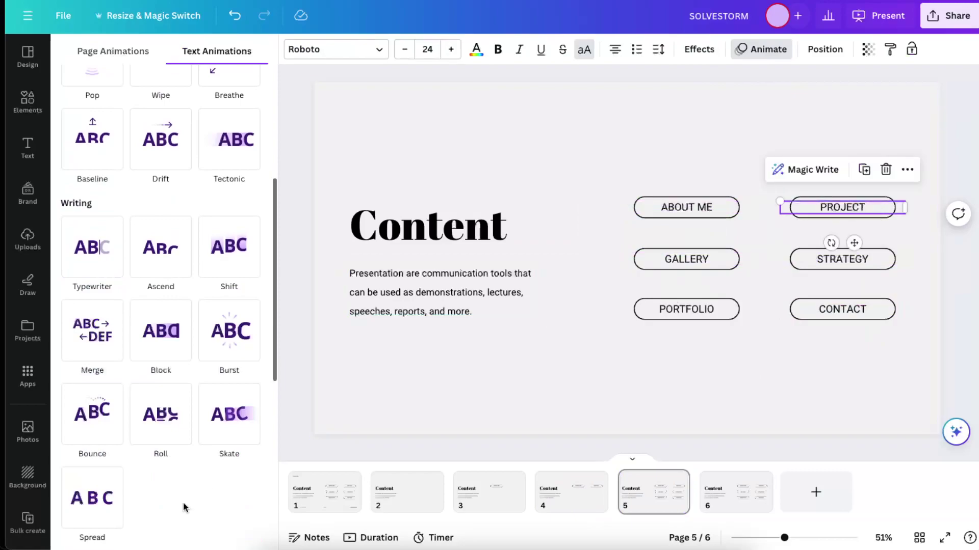
{"action": "left_click", "coordinate": [867, 365]}
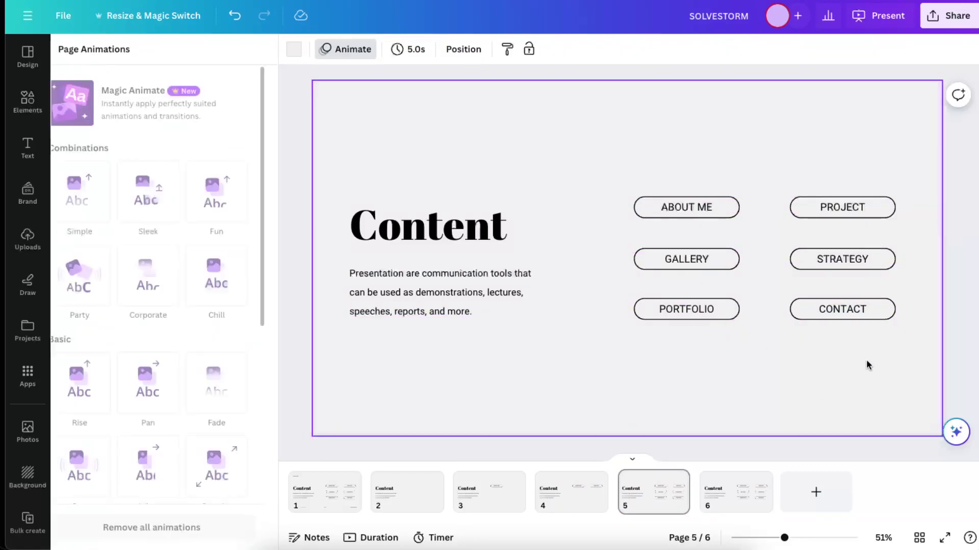
{"action": "left_click_drag", "start_coordinate": [860, 334], "coordinate": [690, 298]}
{"action": "key", "text": "Delete"}
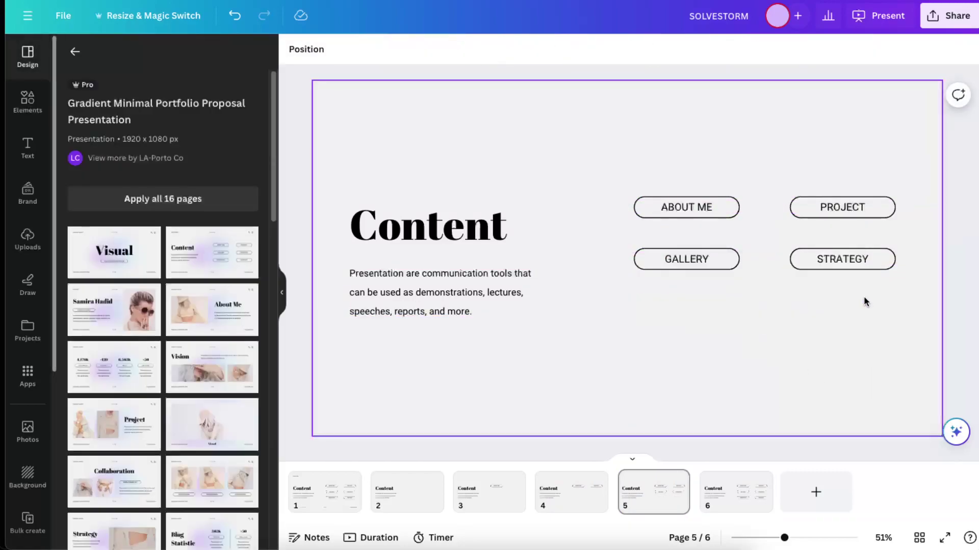
{"action": "left_click_drag", "start_coordinate": [865, 305], "coordinate": [835, 261]}
{"action": "key", "text": "Delete"}
Step: On page 6, drop PORTFOLIO and CONTACT so four buttons remain, then return to page 1
{"action": "left_click", "coordinate": [752, 479]}
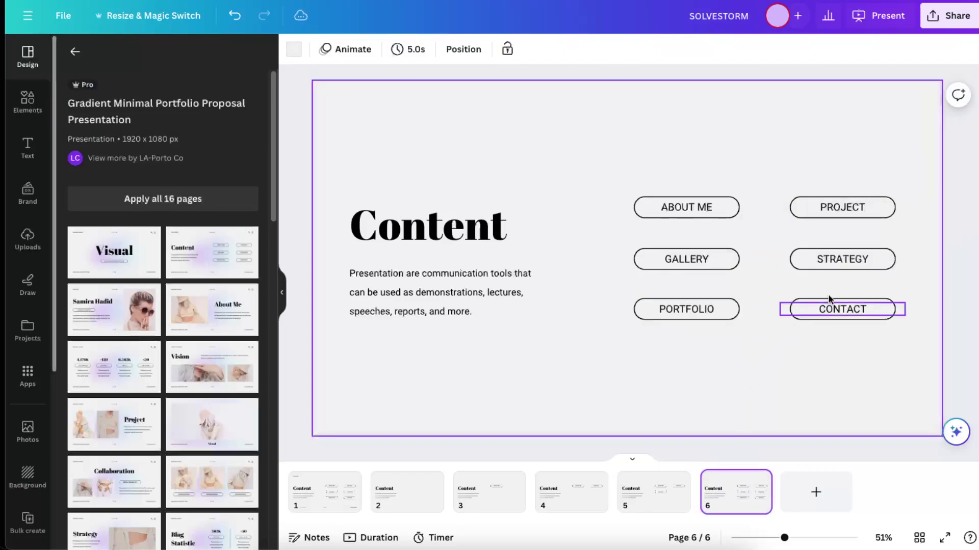
{"action": "left_click", "coordinate": [829, 260]}
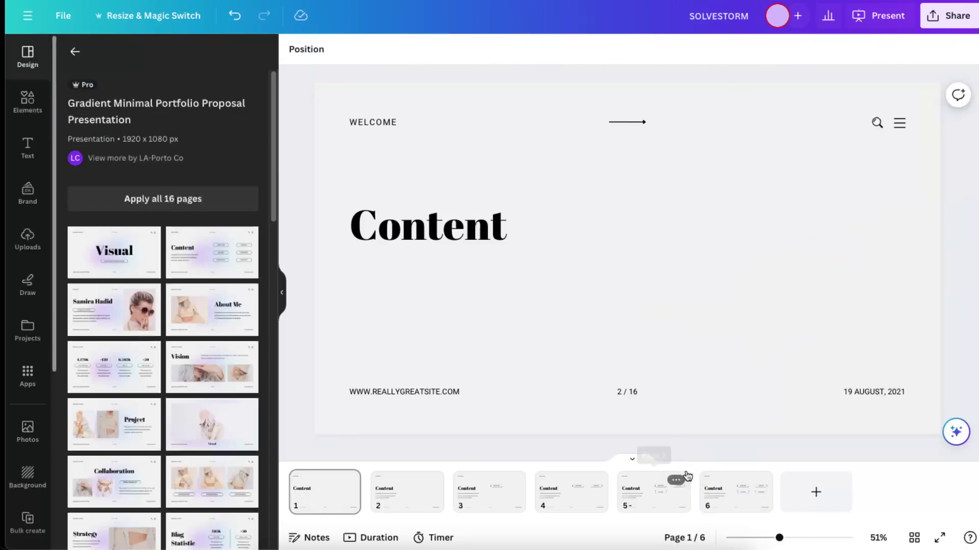
{"action": "left_click", "coordinate": [734, 486]}
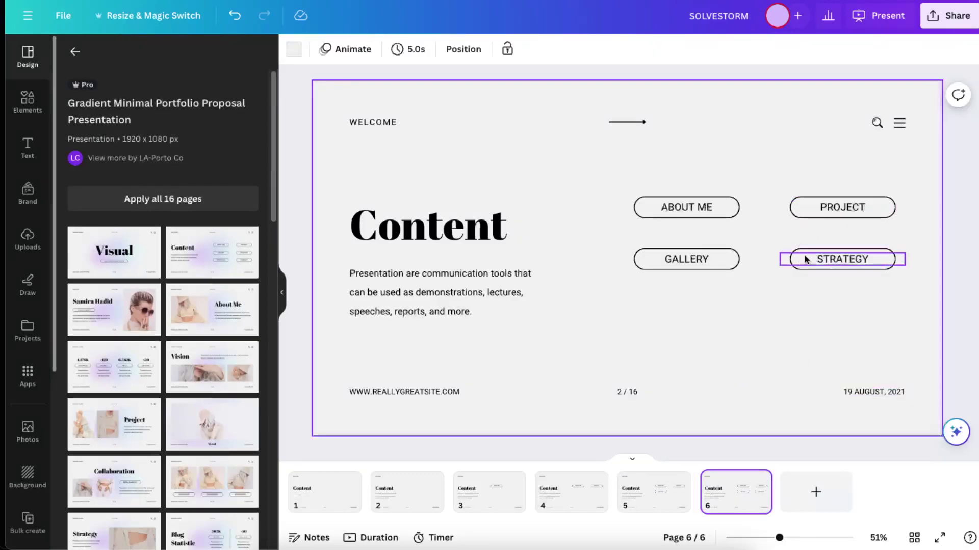
{"action": "left_click", "coordinate": [322, 488]}
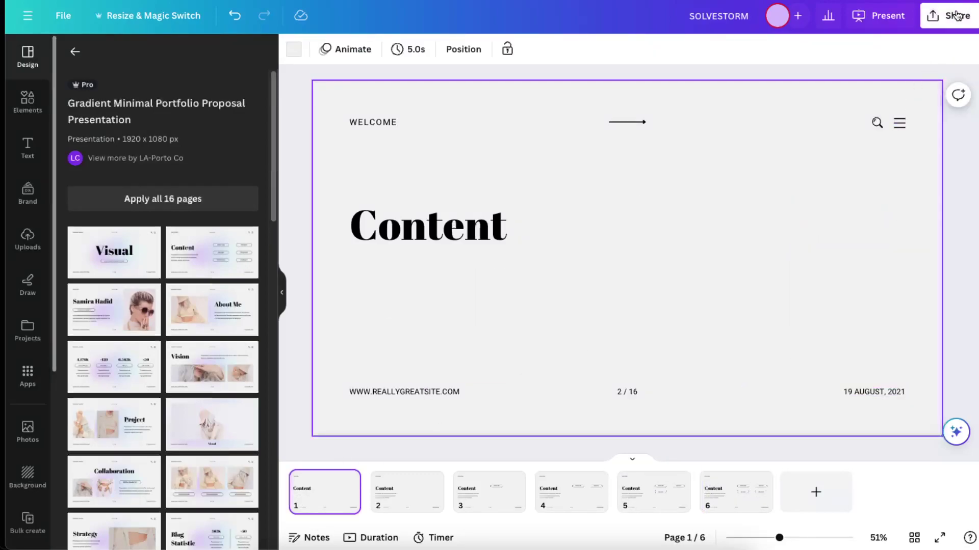
Step: Bring up the Present options for the six-page deck
{"action": "left_click", "coordinate": [862, 26]}
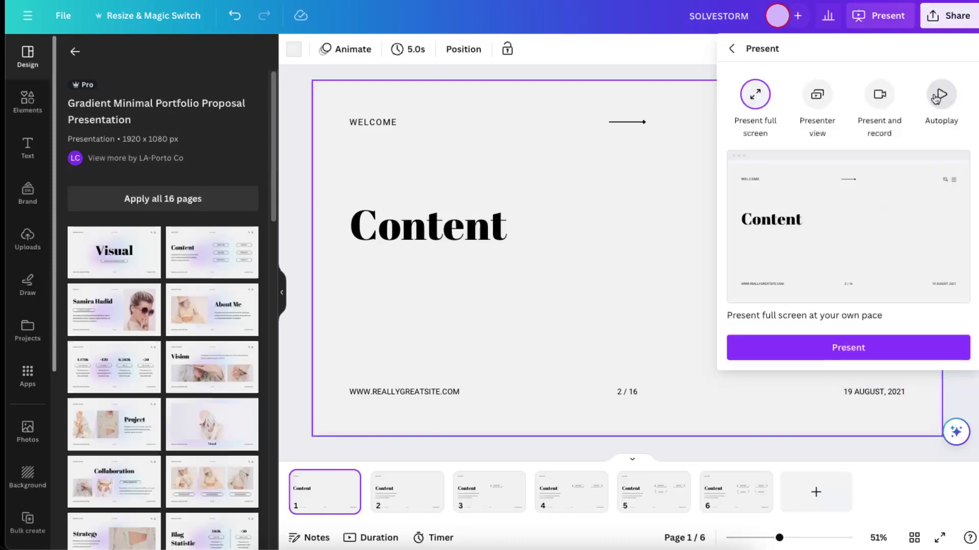